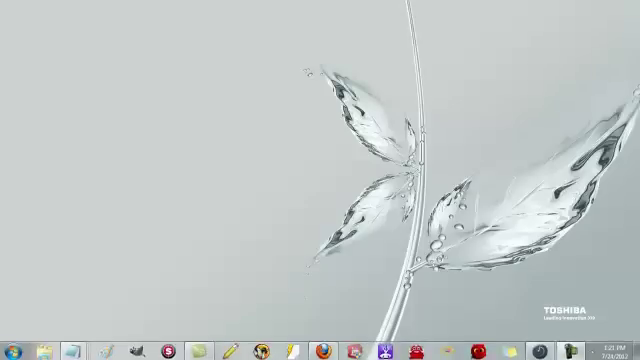
Launch SoundTaxi Platinum from the taskbar.
left_click(538, 349)
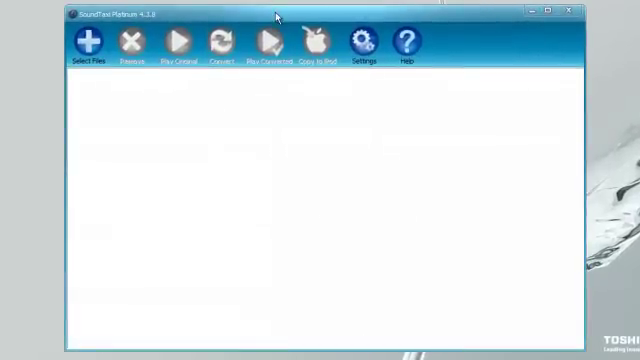
Add '01 Sixpack' from the Documents folder and start converting it to MP3.
left_click_drag(277, 17, 288, 16)
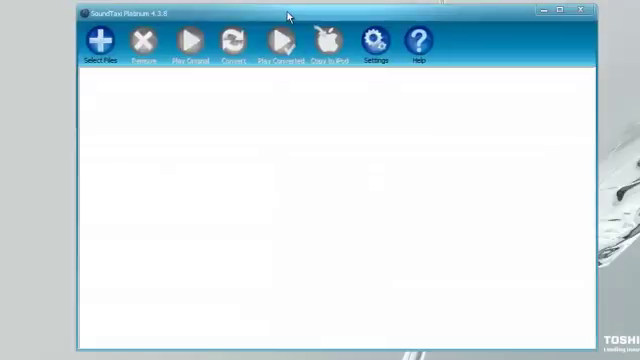
left_click(104, 48)
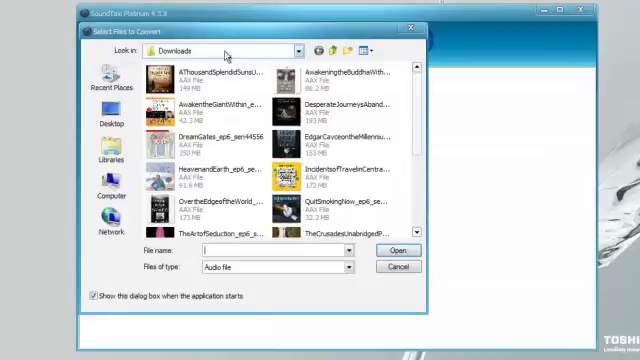
left_click(299, 52)
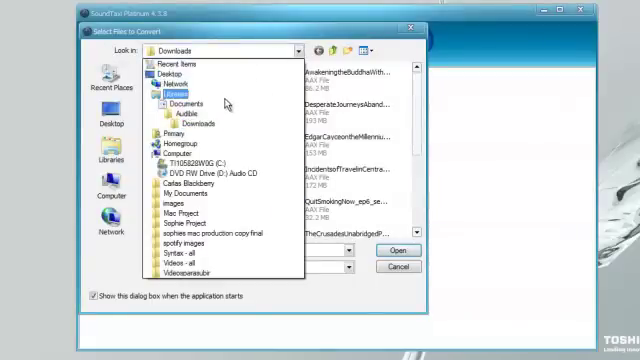
left_click(186, 103)
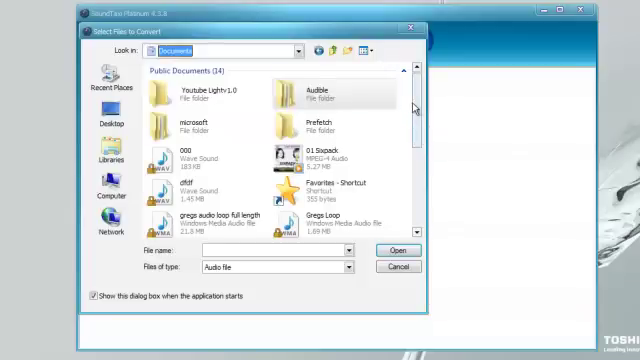
scroll(415, 106, "down", 1)
left_click(330, 142)
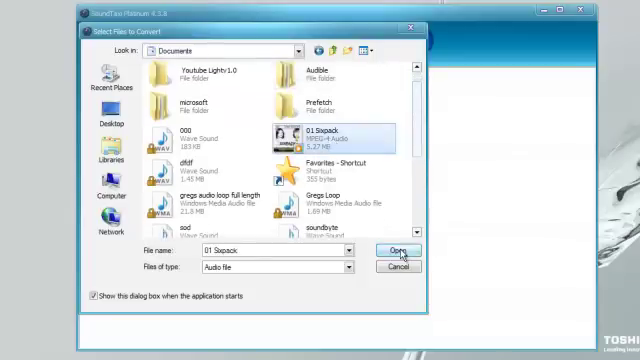
left_click(398, 251)
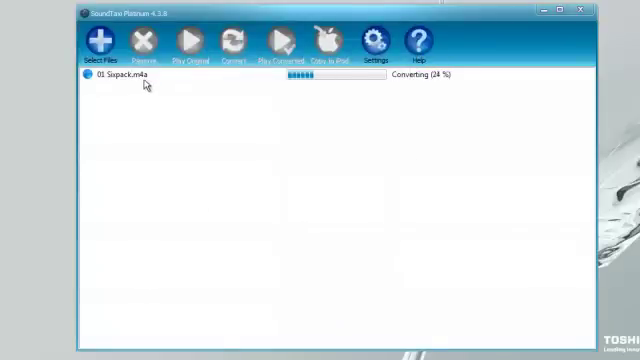
Add the AwakeningtheBuddhaWithin AAX audiobook from Audible\Downloads for conversion.
left_click(100, 42)
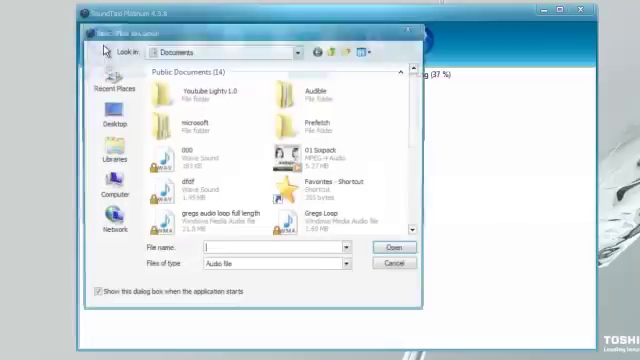
double_click(318, 92)
double_click(203, 91)
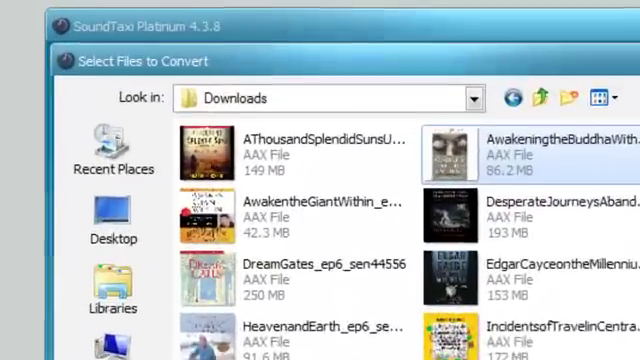
double_click(540, 155)
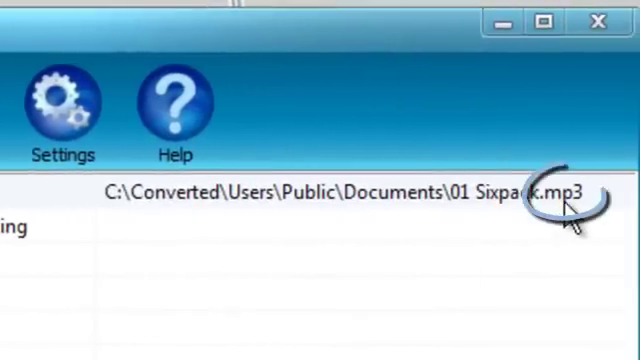
Convert the AwakeningtheBuddhaWithin audiobook, then view the conversion settings.
left_click(92, 225)
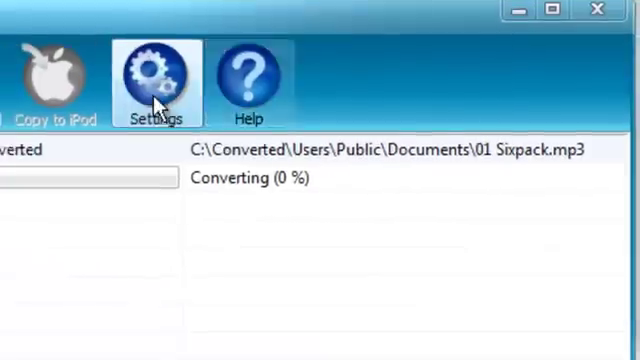
left_click(158, 105)
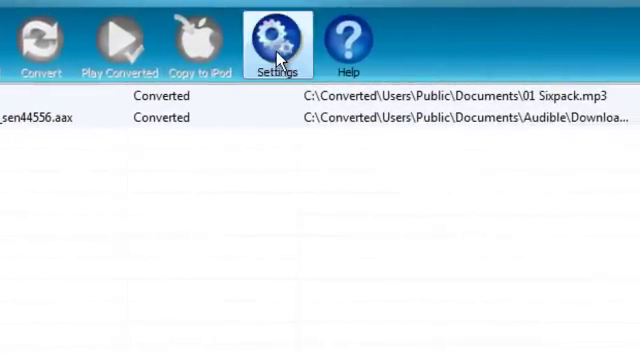
Reopen Settings to confirm output to C:\Converted as MP3 at 170 kbps.
left_click(278, 45)
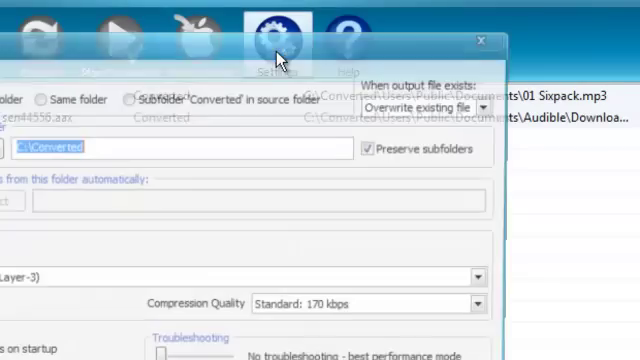